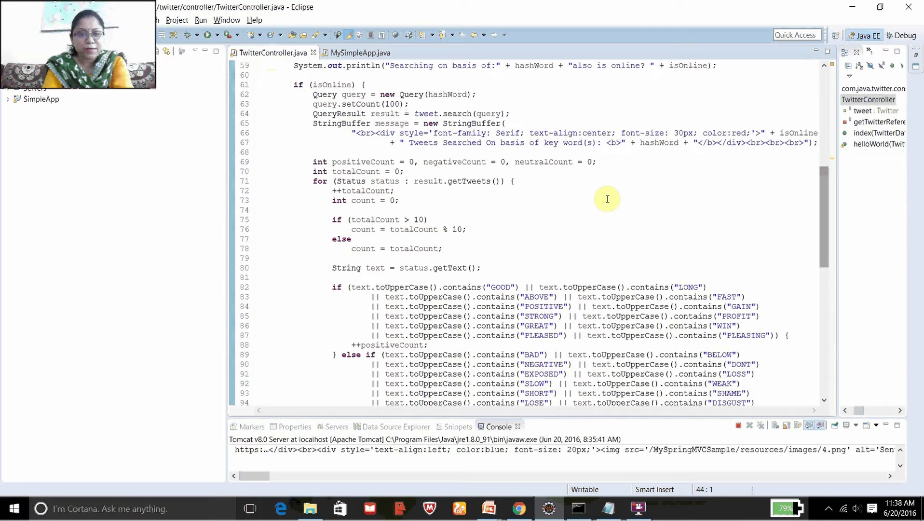
- Examine the TwitterController.java code, covering the Twitter reference setup, request mappings, tweet query and counting loop
click(824, 228)
mouse_move(824, 228)
mouse_down()
mouse_move(821, 131)
mouse_move(823, 232)
mouse_up()
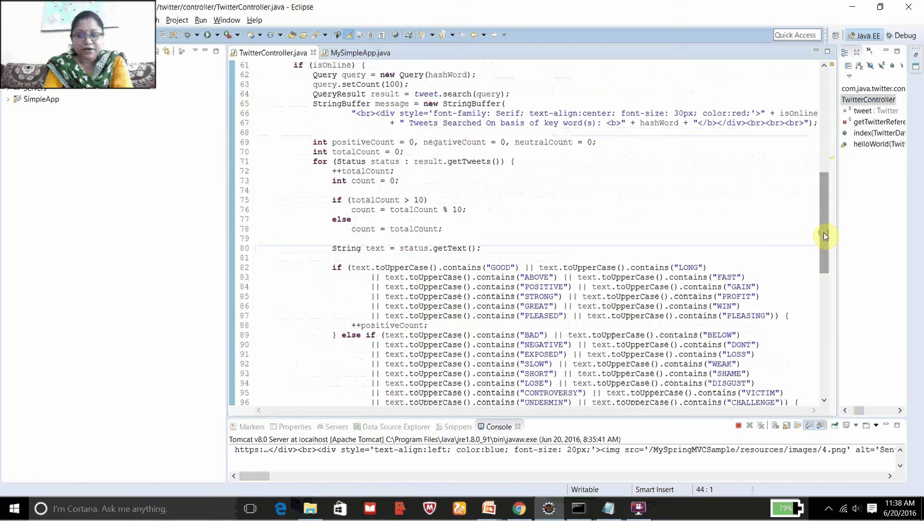
click(752, 277)
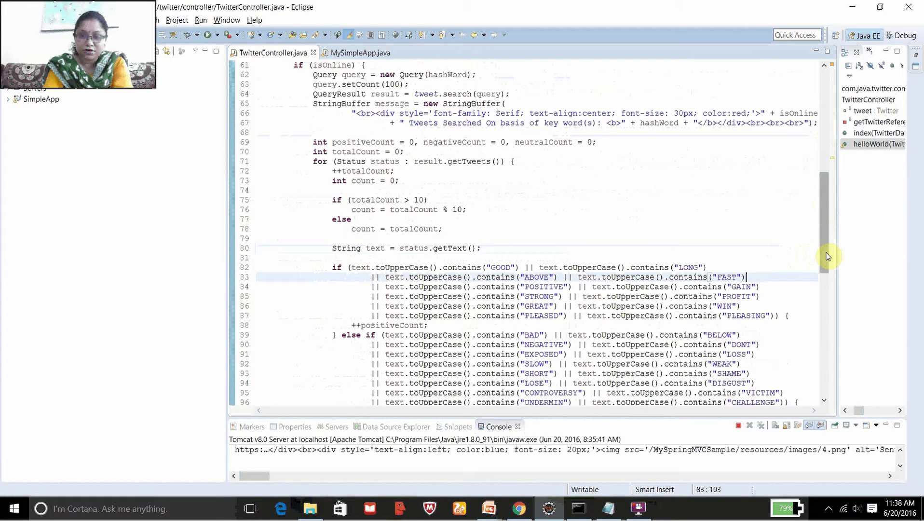
drag(826, 255, 833, 238)
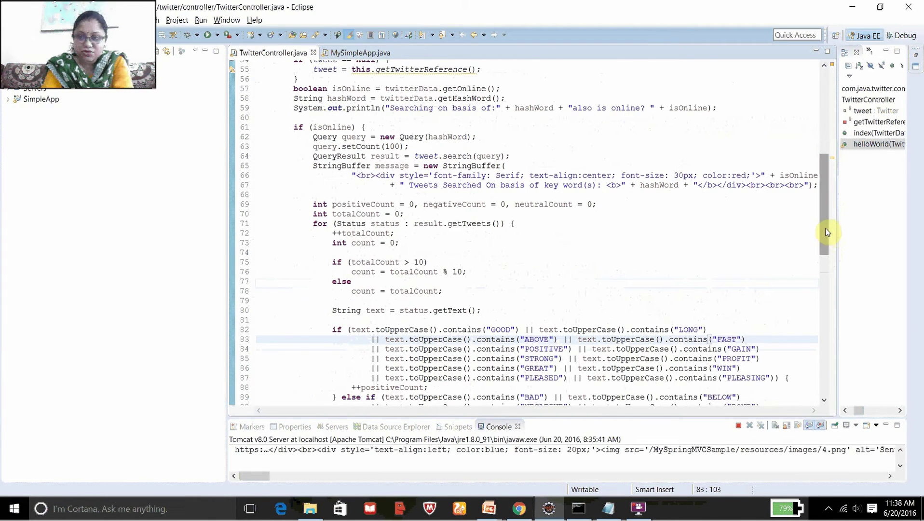
drag(825, 231, 821, 132)
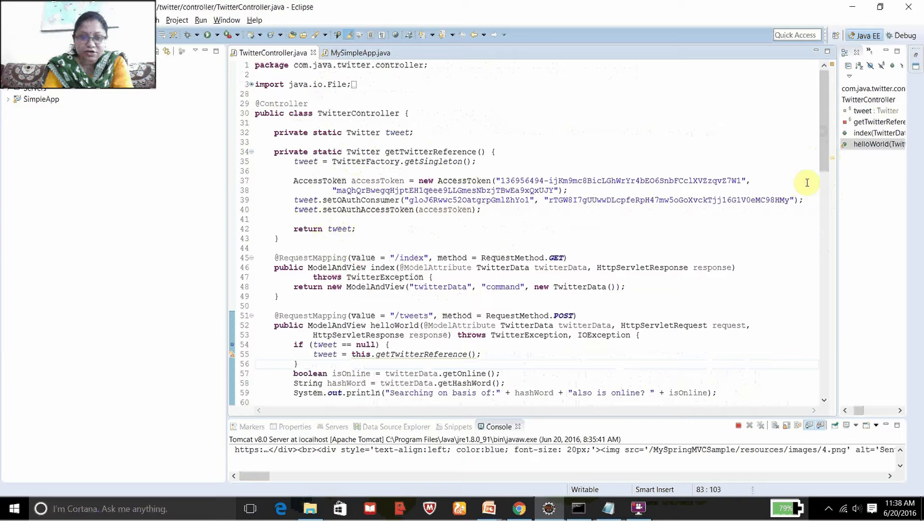
drag(826, 135, 839, 188)
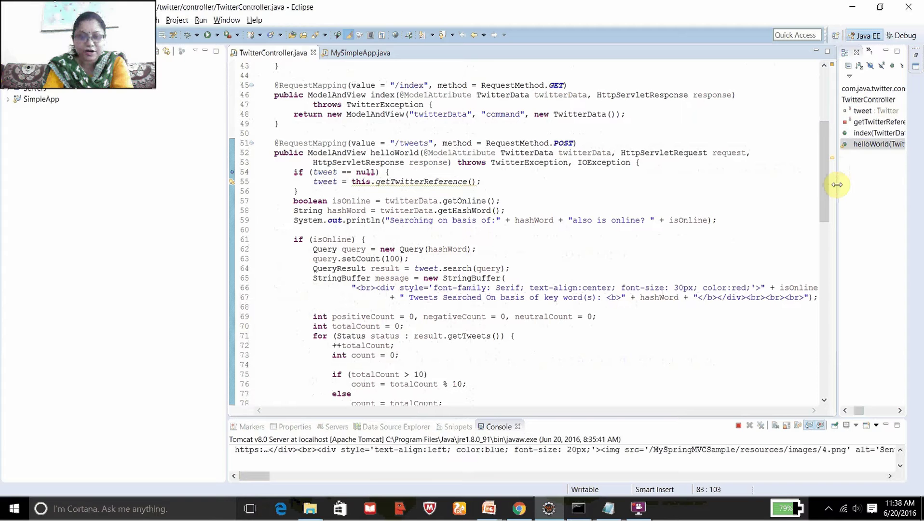
drag(824, 185, 797, 258)
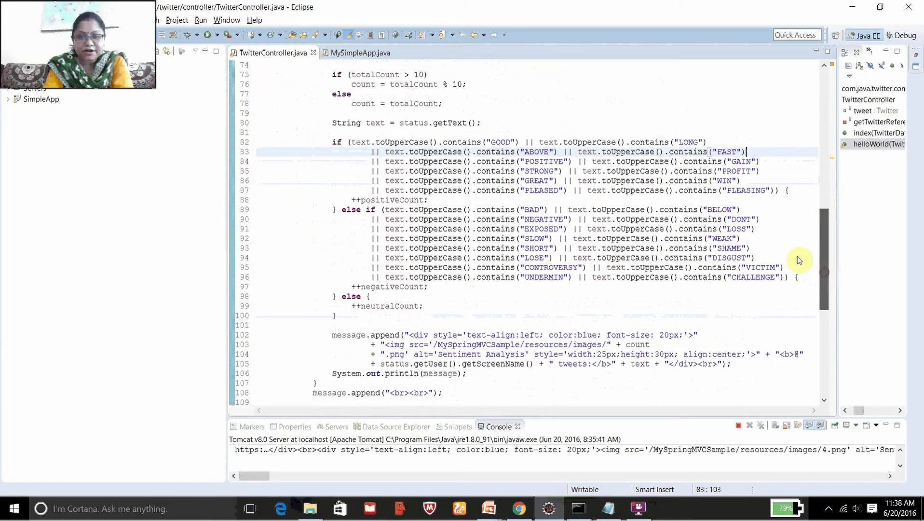
- Examine the if/else block that classifies tweets as positive, negative or neutral by keywords such as GOOD and CONTROVERSY
click(334, 143)
drag(334, 143, 431, 294)
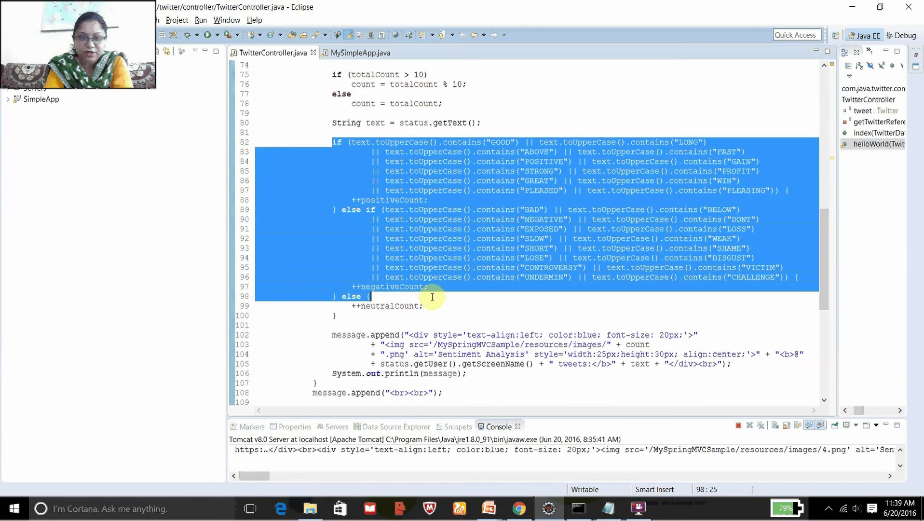
click(452, 311)
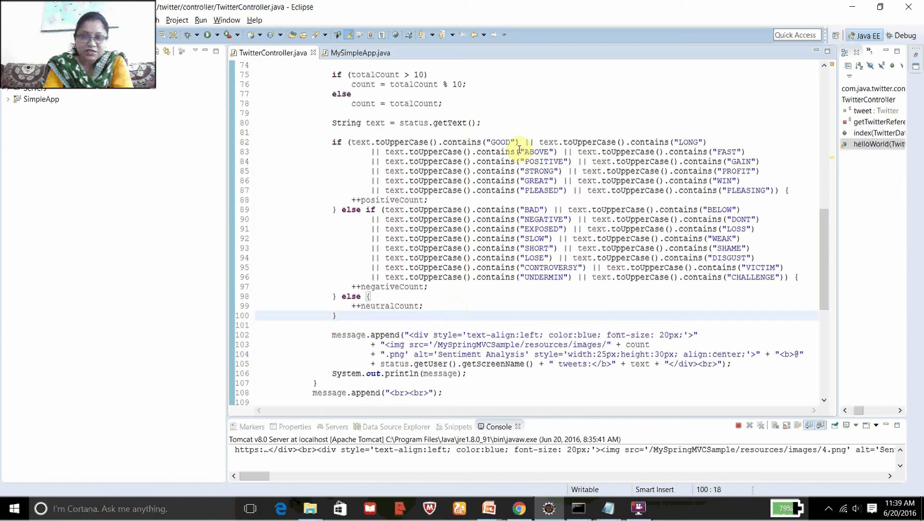
double_click(499, 142)
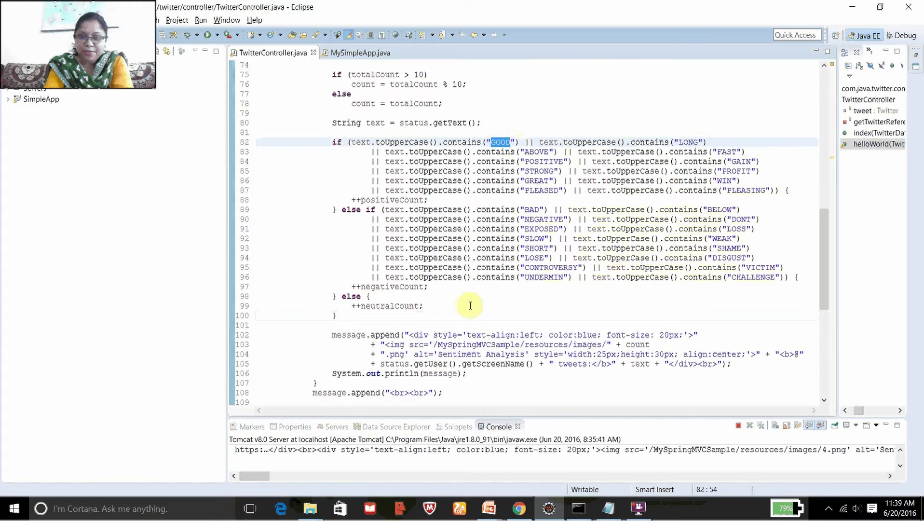
mouse_move(640, 250)
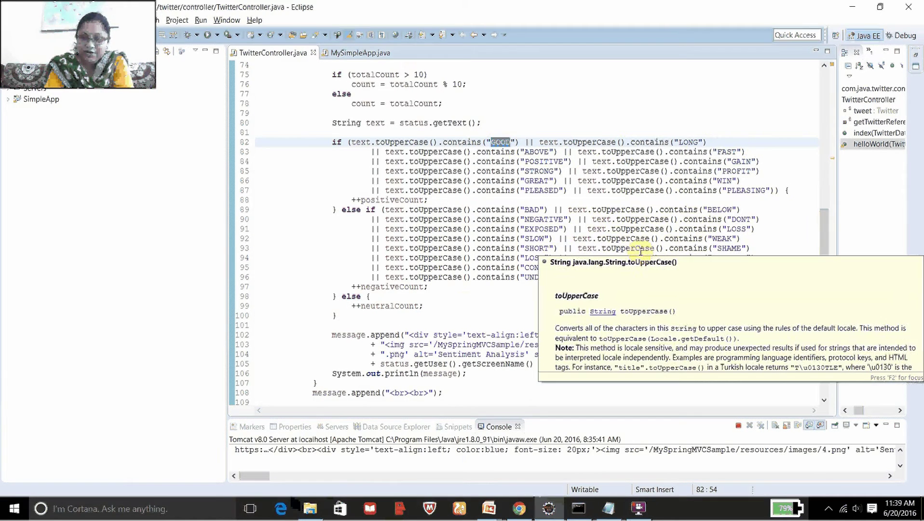
click(511, 268)
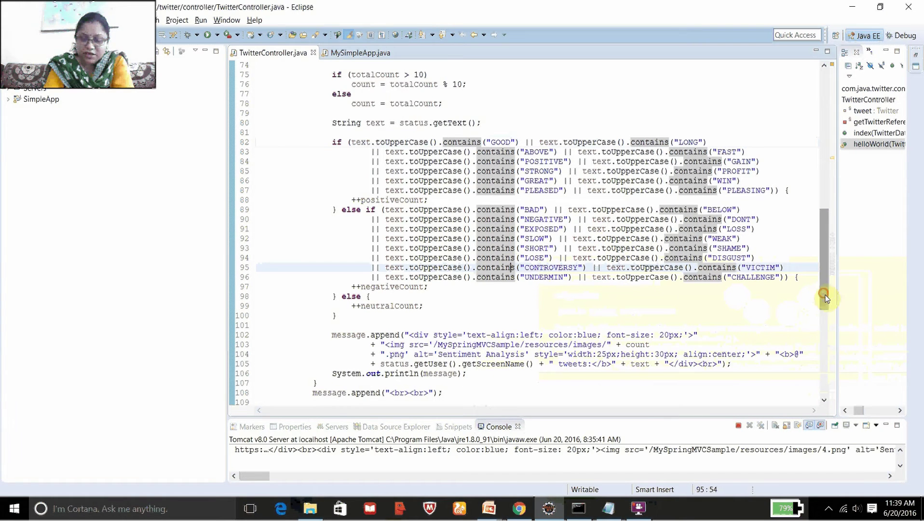
drag(824, 298, 816, 276)
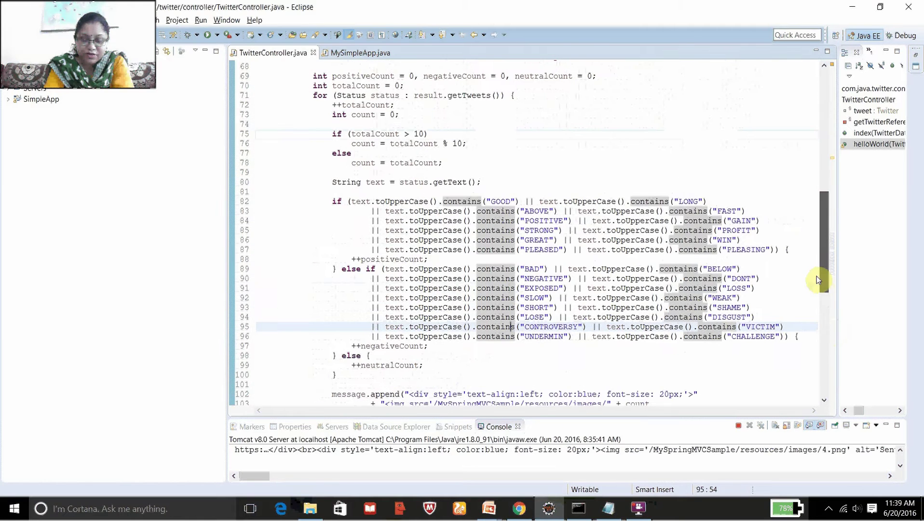
- Switch to Chrome and run the web app's online tweet search for Bank Of America
key(alt+Tab)
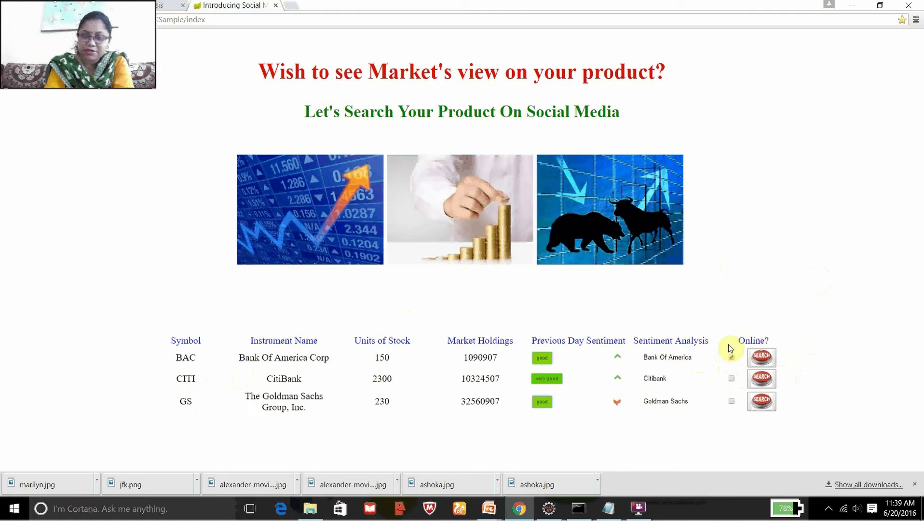
click(761, 358)
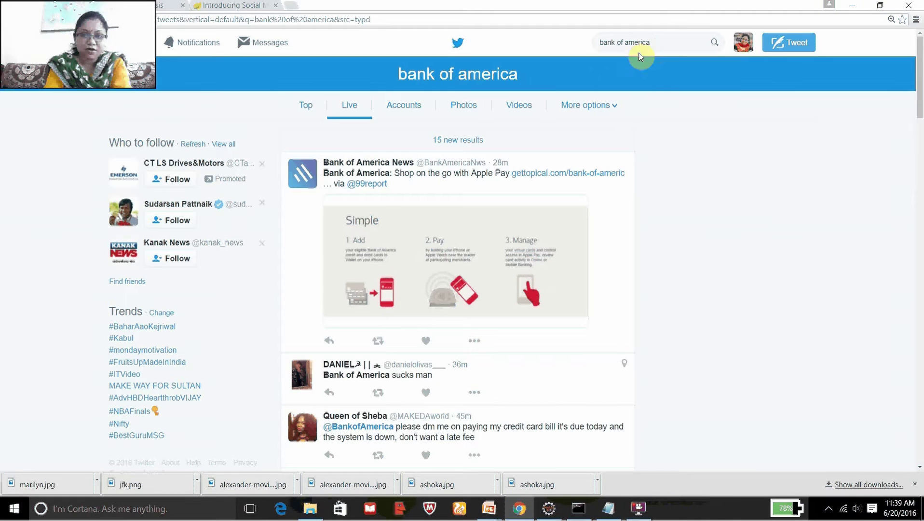
- Rerun the Twitter search for bank of america, show the Live results and find the first tweet author's handle on the page
click(670, 42)
key(Return)
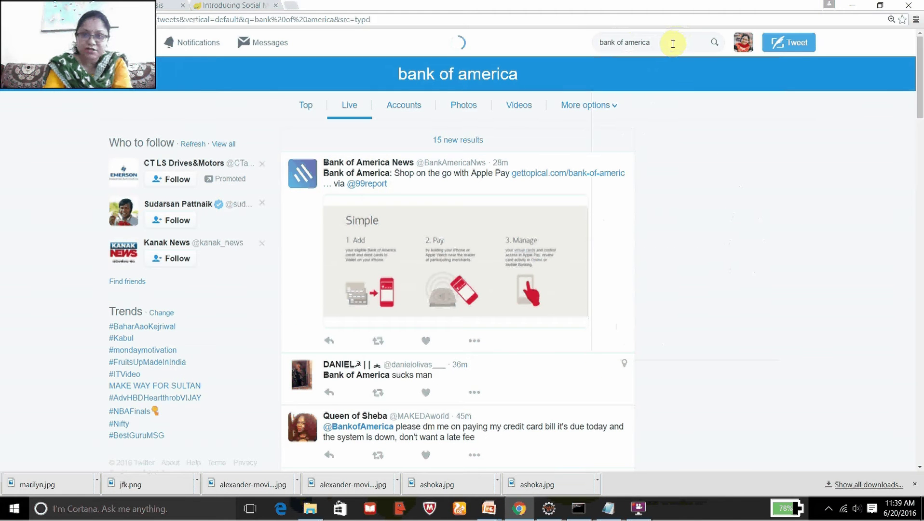
click(287, 112)
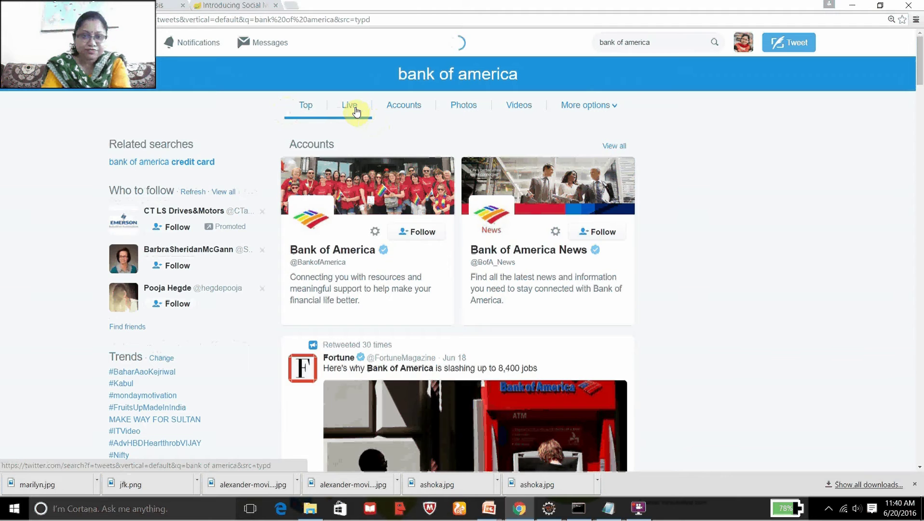
key(ctrl+f)
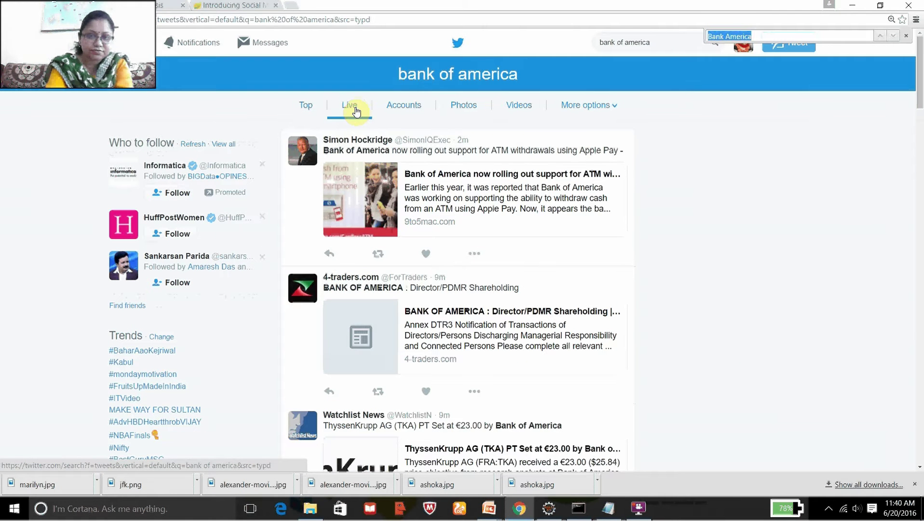
text(SimonIQExec)
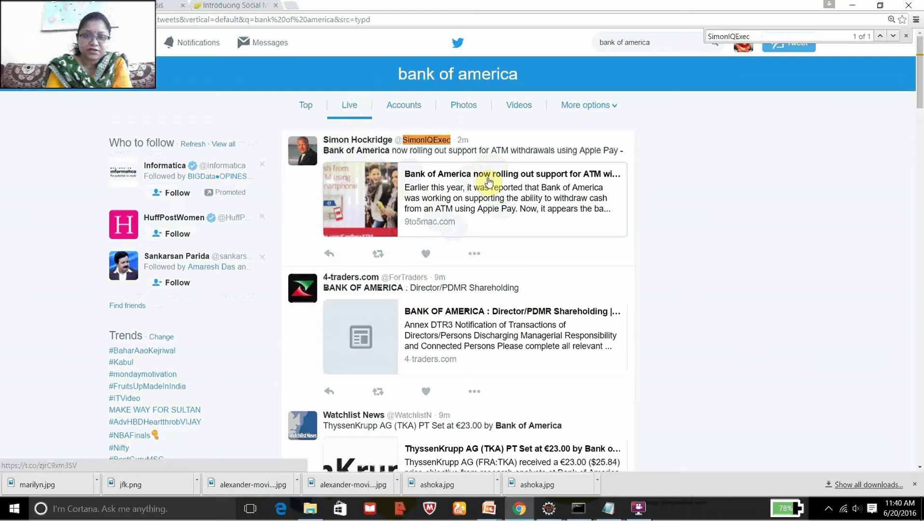
- Return to the web app's Bank Of America tweet results and review them down to the Sentiment Analysis section
click(209, 6)
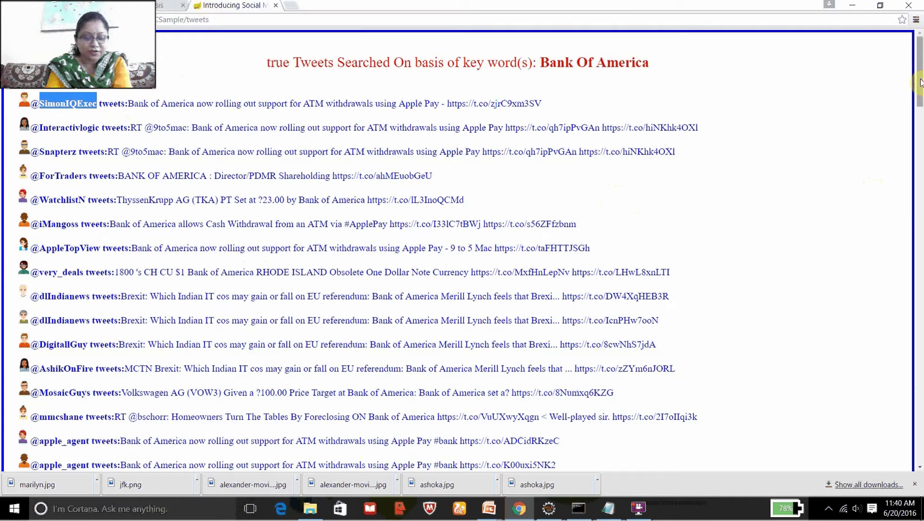
scroll(920, 82, down, 7)
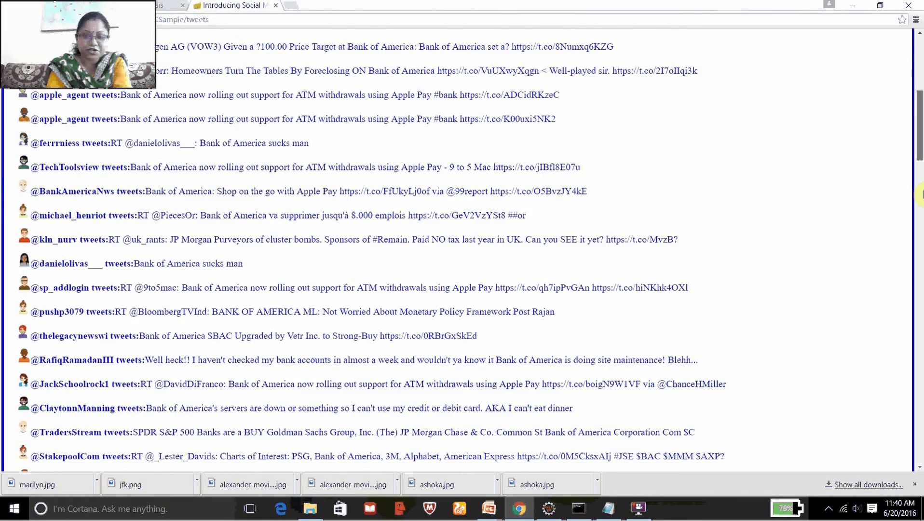
drag(920, 193, 920, 436)
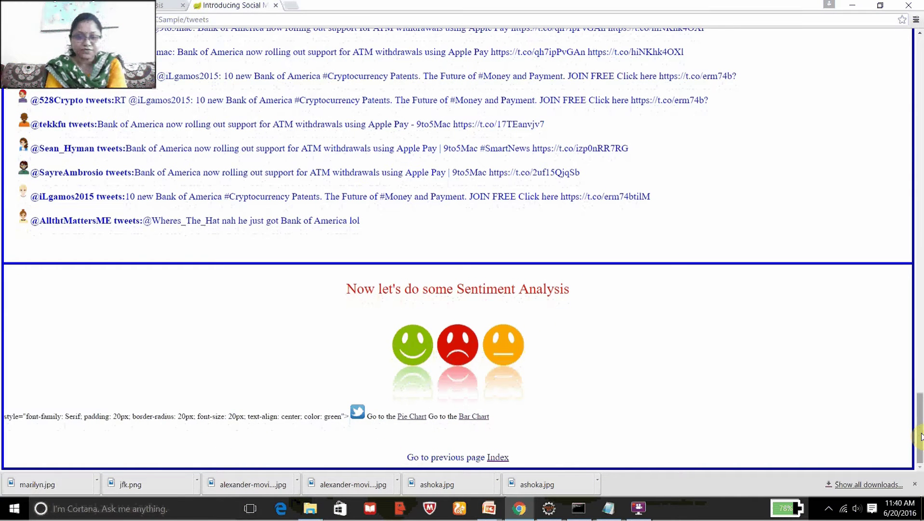
- View the pie chart and bar chart of Bank Of America's tweet sentiment, and go back to the index page
click(418, 418)
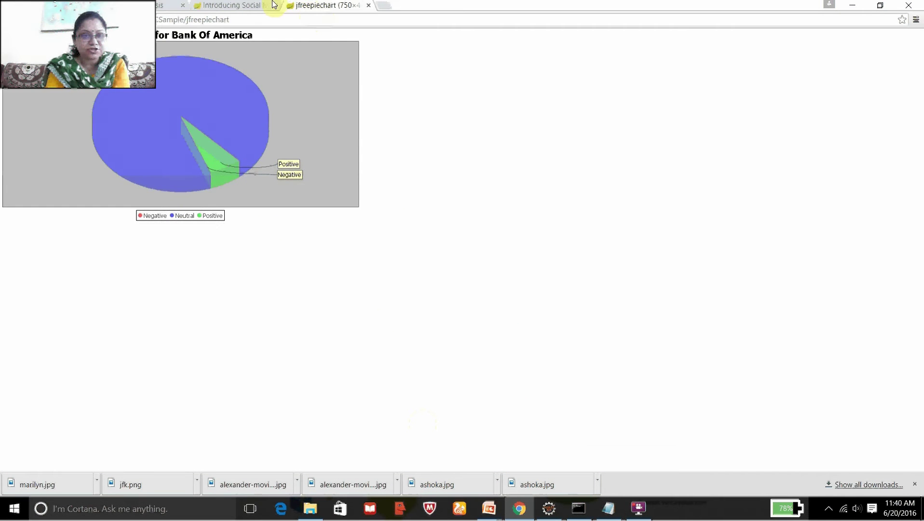
click(253, 5)
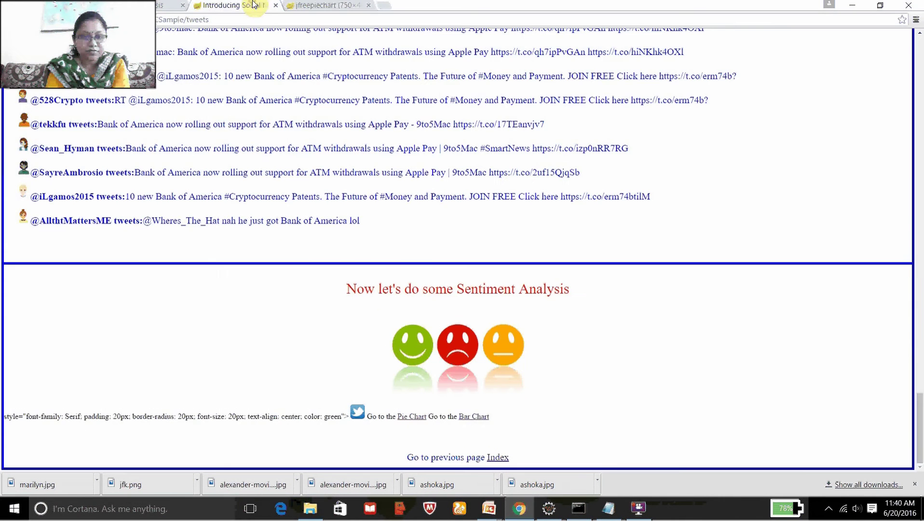
click(474, 416)
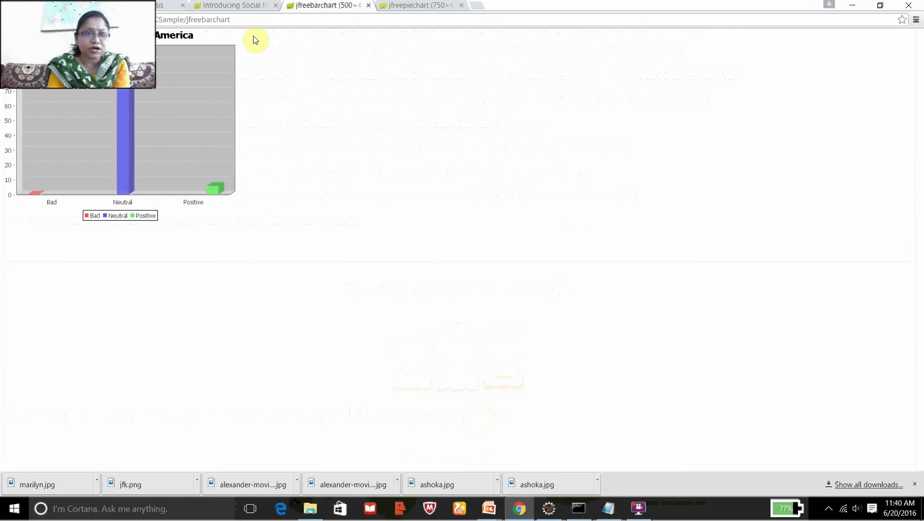
click(233, 6)
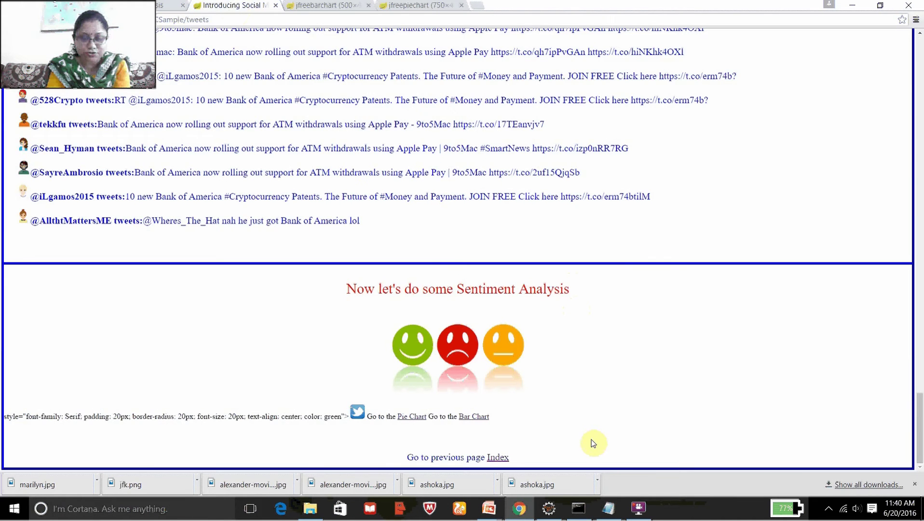
click(503, 456)
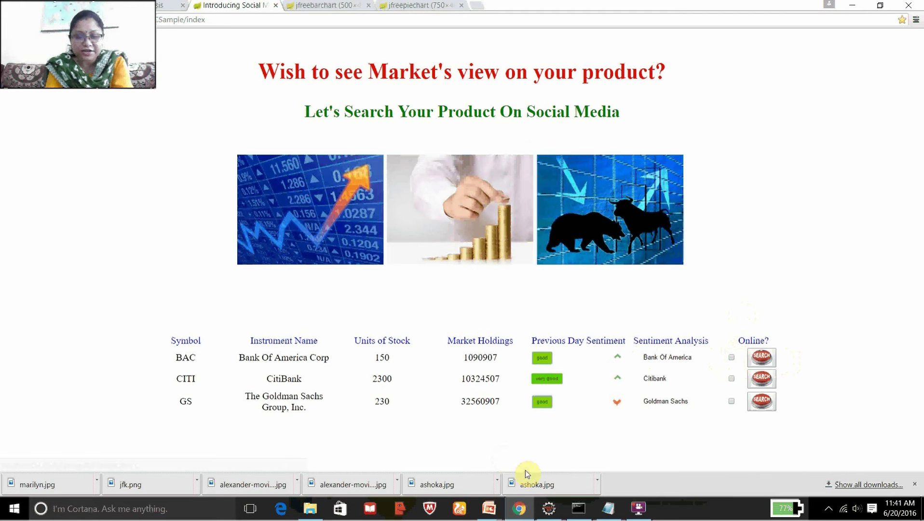
- Switch to Command Prompt and review the spark-submit command that runs the MySimpleApp class
click(578, 508)
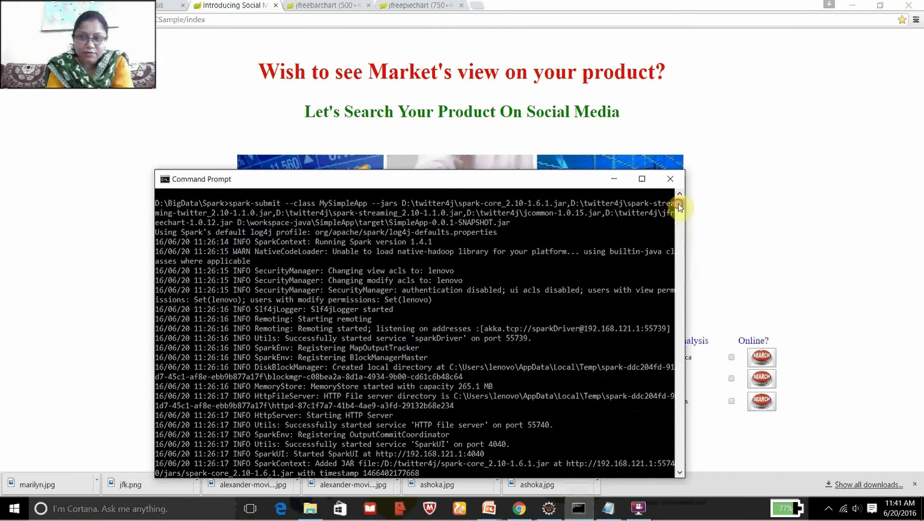
mouse_move(678, 203)
mouse_down()
mouse_move(685, 251)
mouse_move(677, 201)
mouse_up()
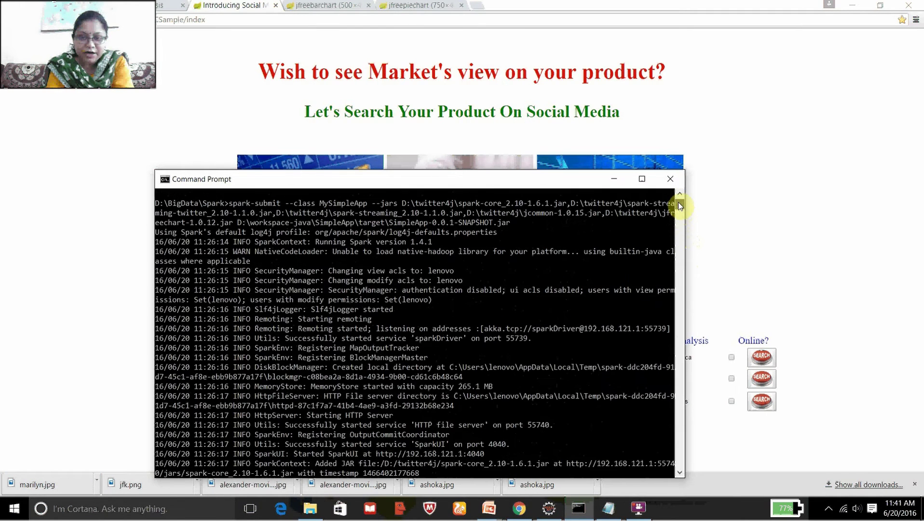
- Switch to Eclipse and examine the start of MySimpleApp.java, with the Citibank.txt input path and the positive and negative keyword filters
click(545, 509)
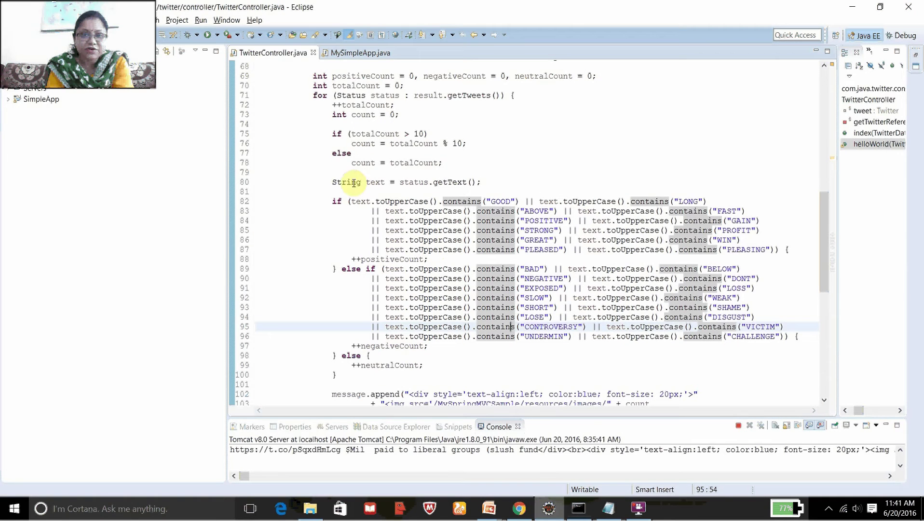
click(354, 57)
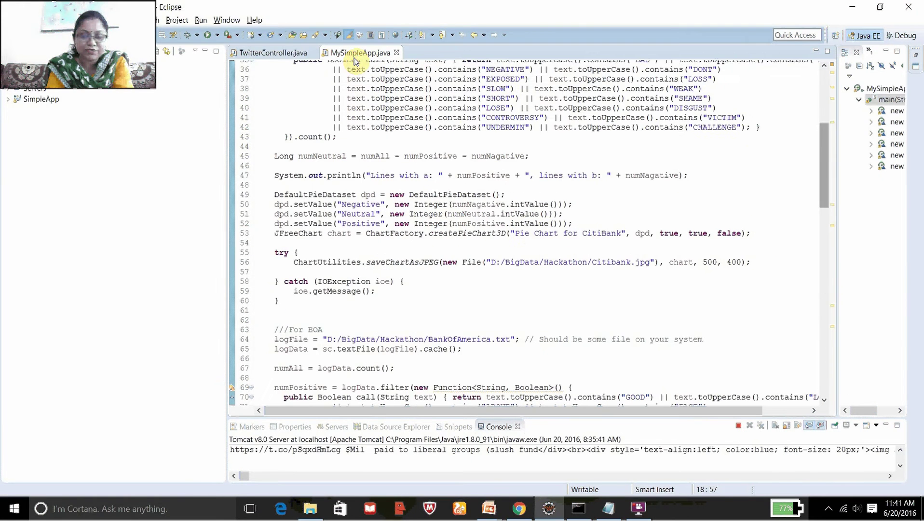
drag(822, 150, 816, 88)
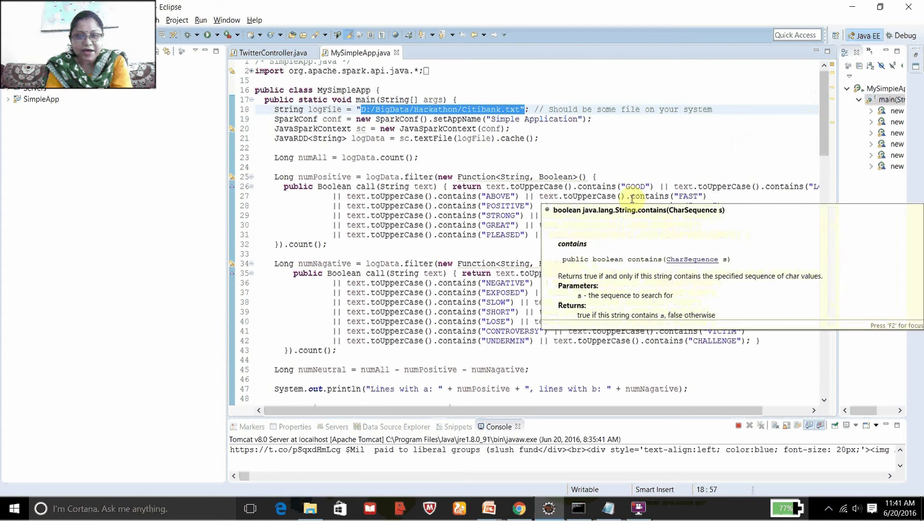
click(667, 158)
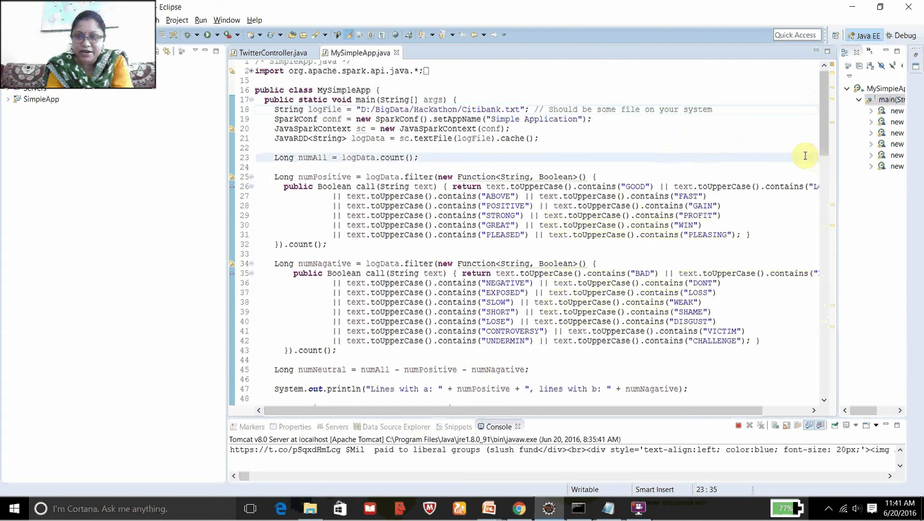
mouse_move(822, 142)
mouse_down()
mouse_move(827, 189)
mouse_move(812, 130)
mouse_up()
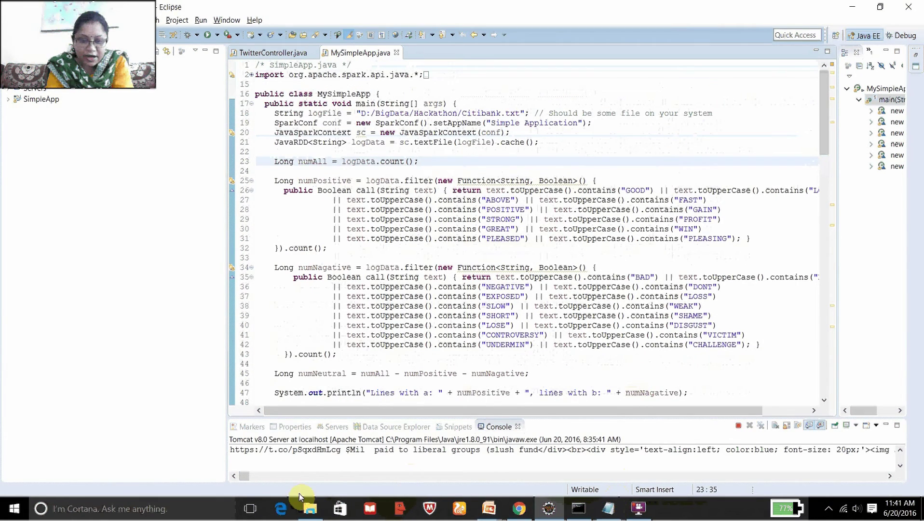
- Switch to File Explorer and open the BankOfAmerica text document from the Hackathon folder to view its saved tweets
click(310, 508)
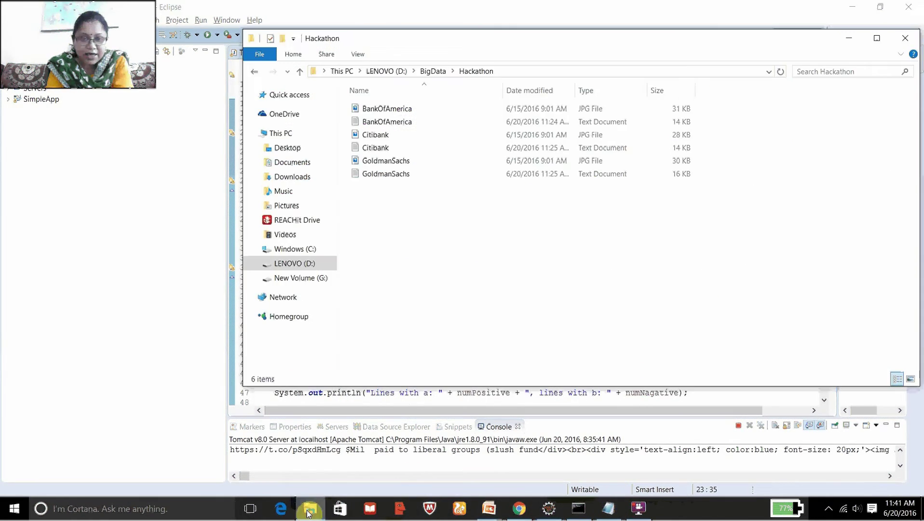
double_click(387, 123)
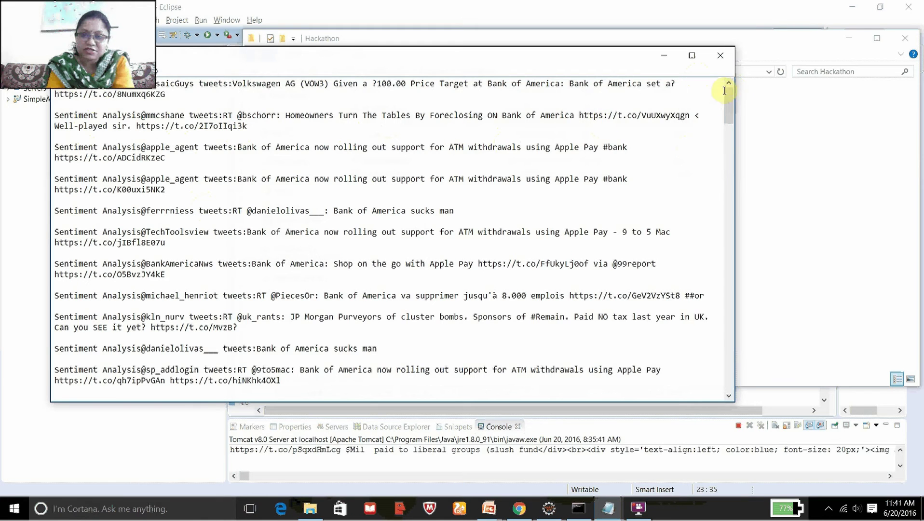
- Read through the rest of the BankOfAmerica tweets and close the file, and view the saved tweets in the GoldmanSachs text document
drag(727, 98, 733, 374)
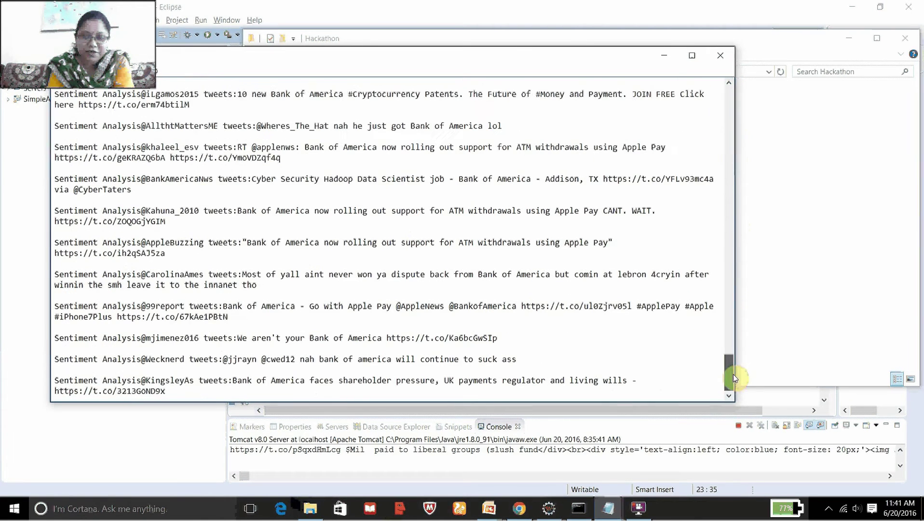
click(727, 59)
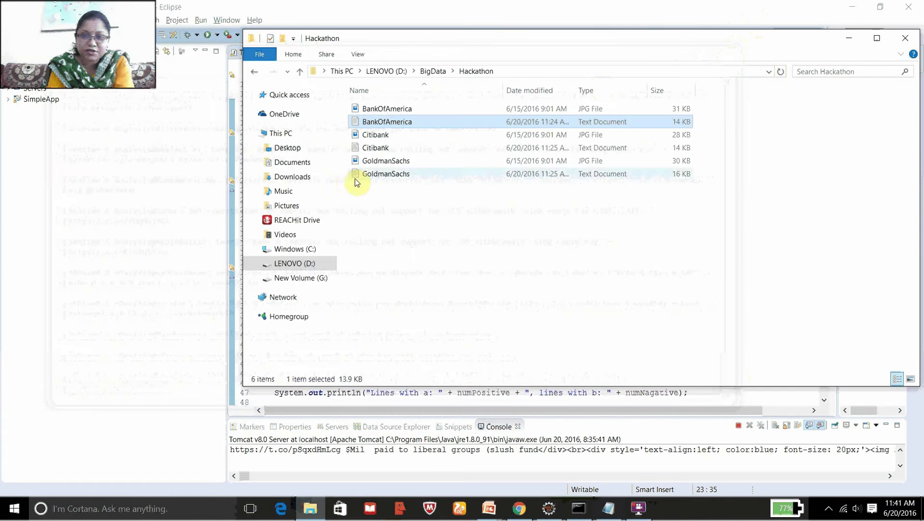
double_click(384, 174)
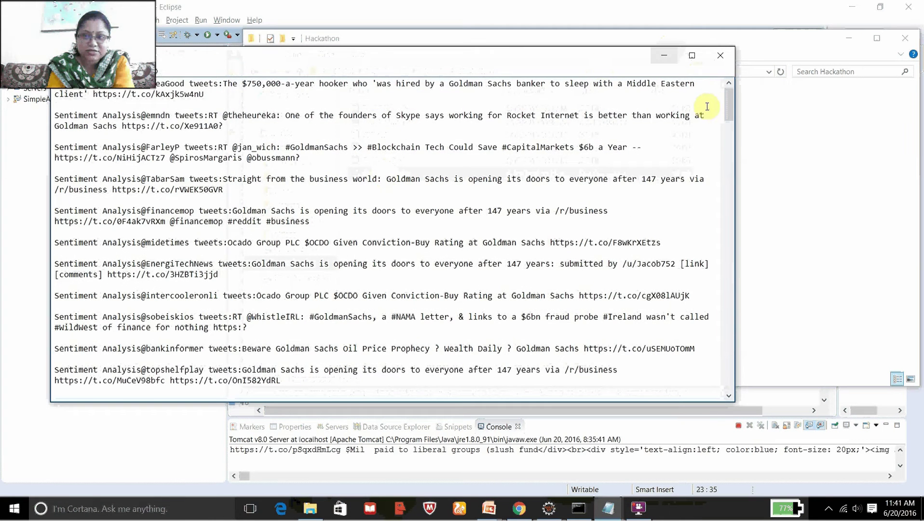
click(719, 55)
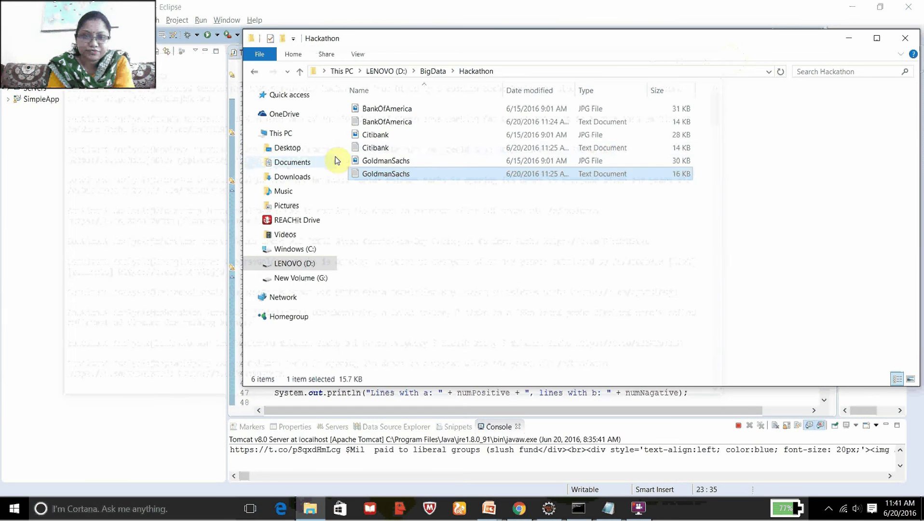
- Open the Citibank text document from the Hackathon folder, look through its saved tweets, and close it
double_click(383, 147)
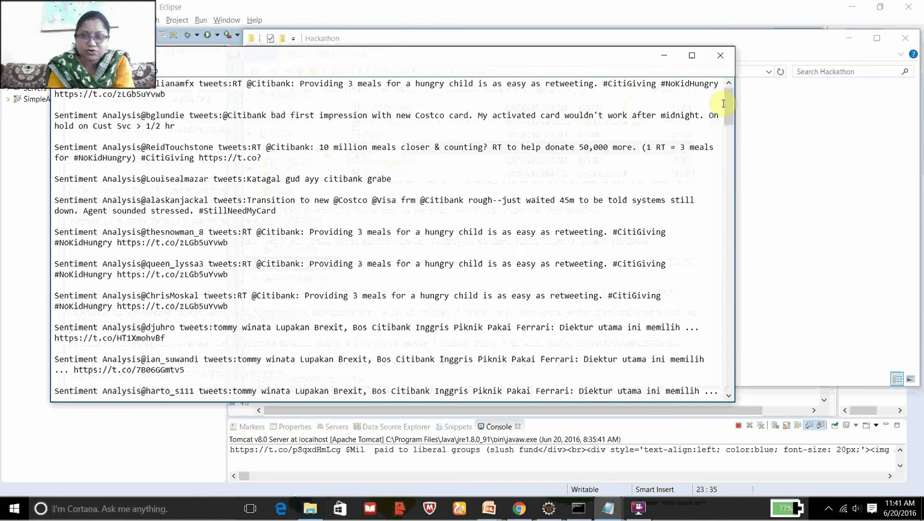
drag(727, 104, 762, 361)
click(719, 58)
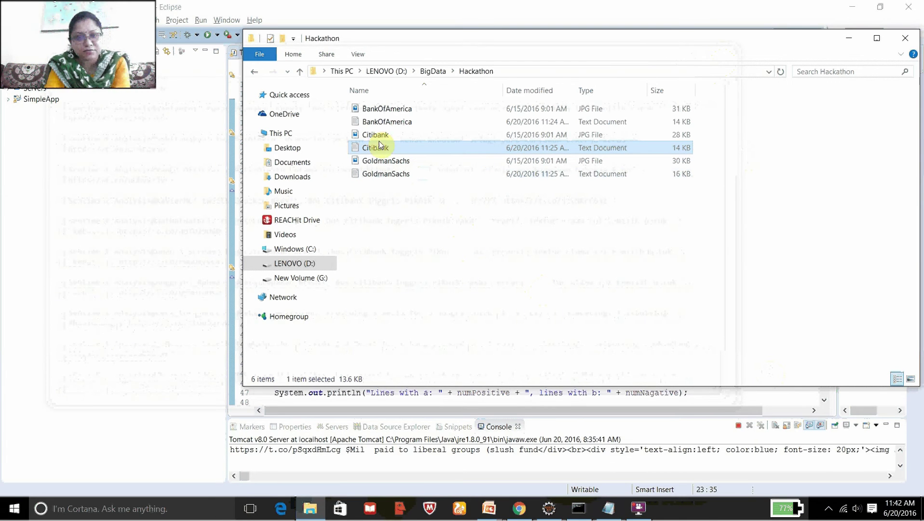
- Open the BankOfAmerica JPG file to view its sentiment pie chart, and close the image
click(387, 110)
double_click(387, 109)
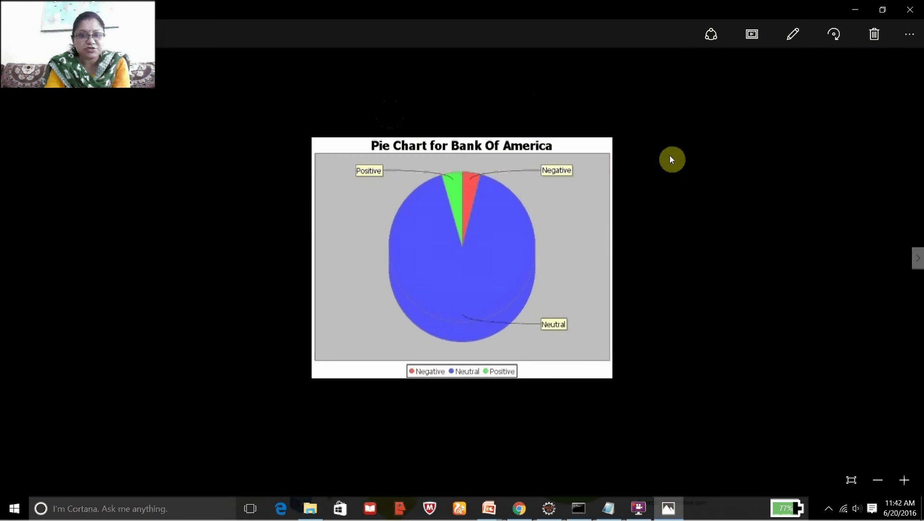
click(914, 13)
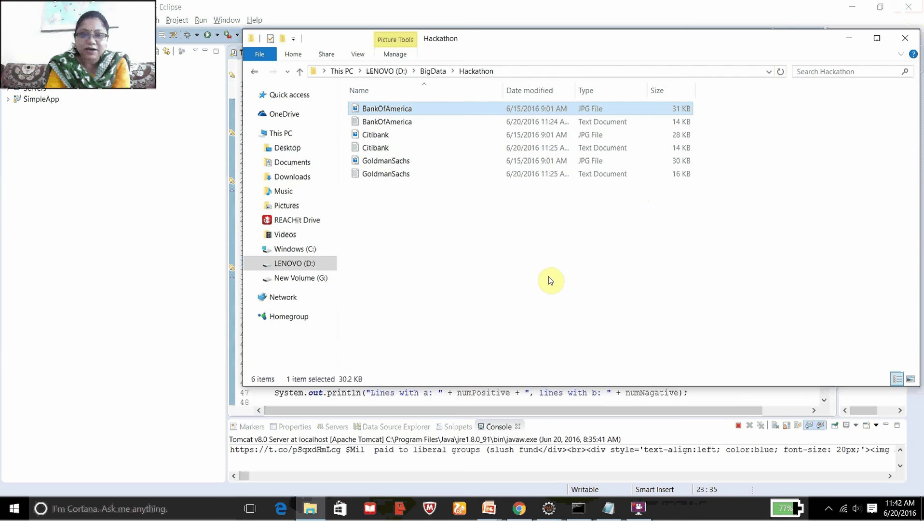
- Switch to Command Prompt, review the spark-submit command and its log output for Citibank.txt, and return to the Hackathon folder
click(578, 508)
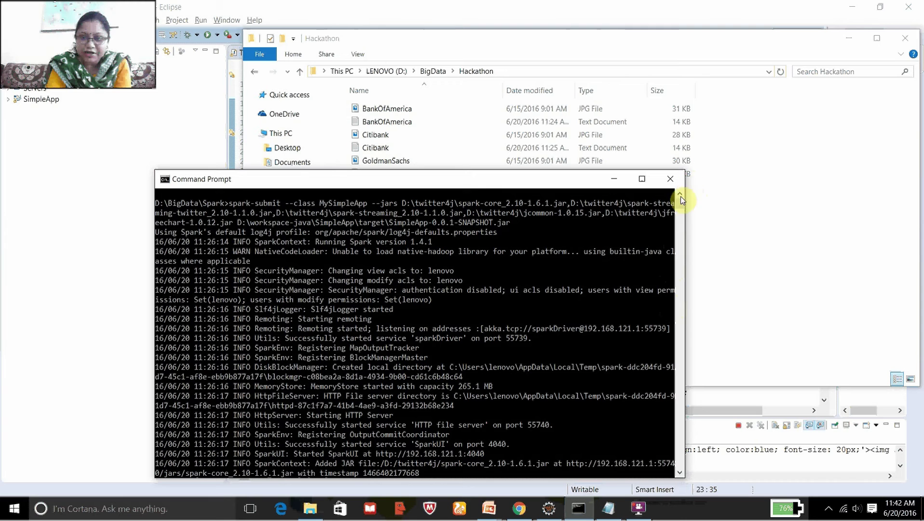
drag(678, 202, 677, 182)
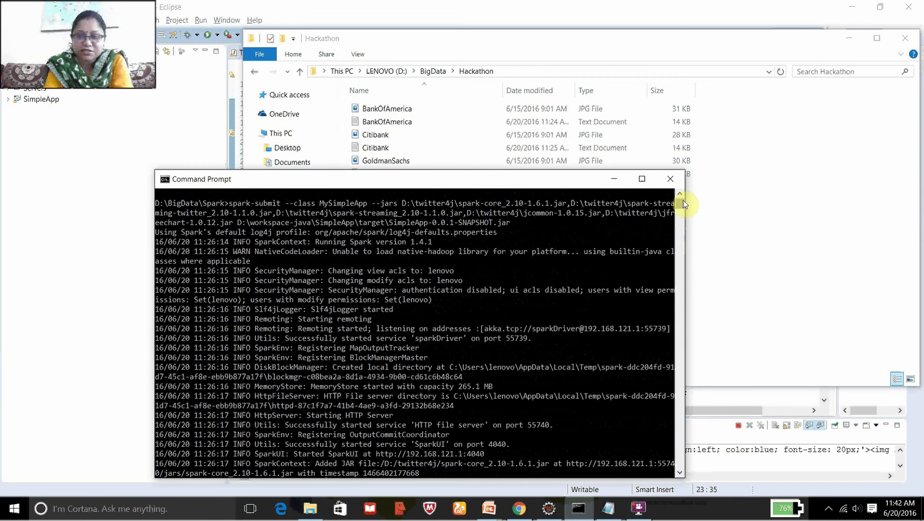
mouse_move(683, 202)
mouse_down()
mouse_move(693, 340)
mouse_move(680, 203)
mouse_up()
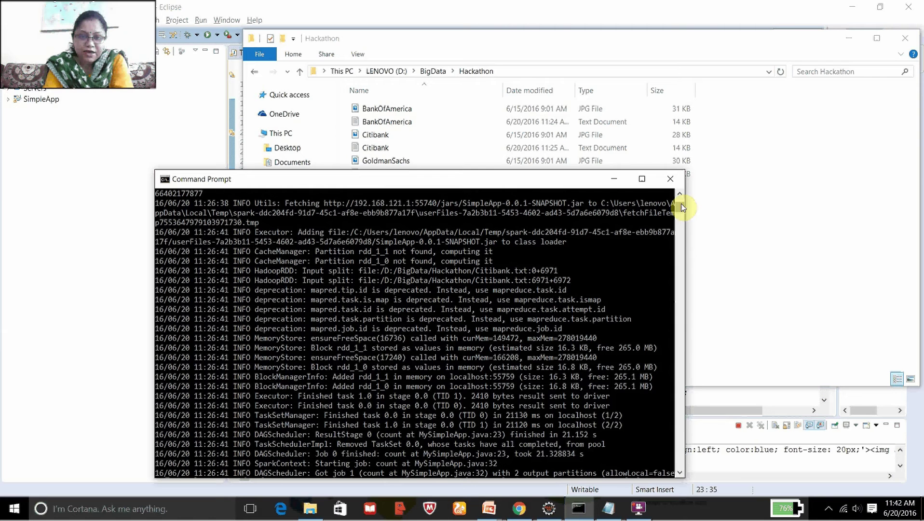
click(735, 193)
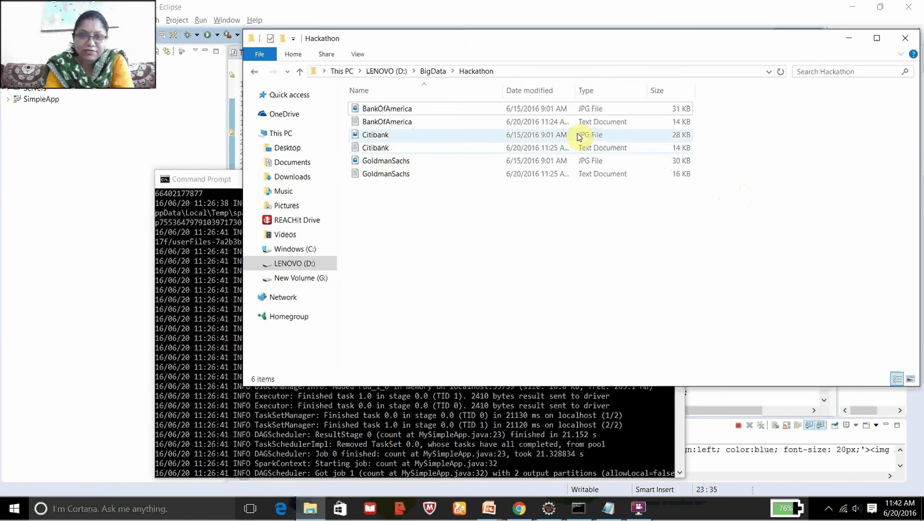
- Switch to Chrome, run the online search for Bank Of America to view its tweet sentiment pie chart, and return to the index page
key(alt+Tab)
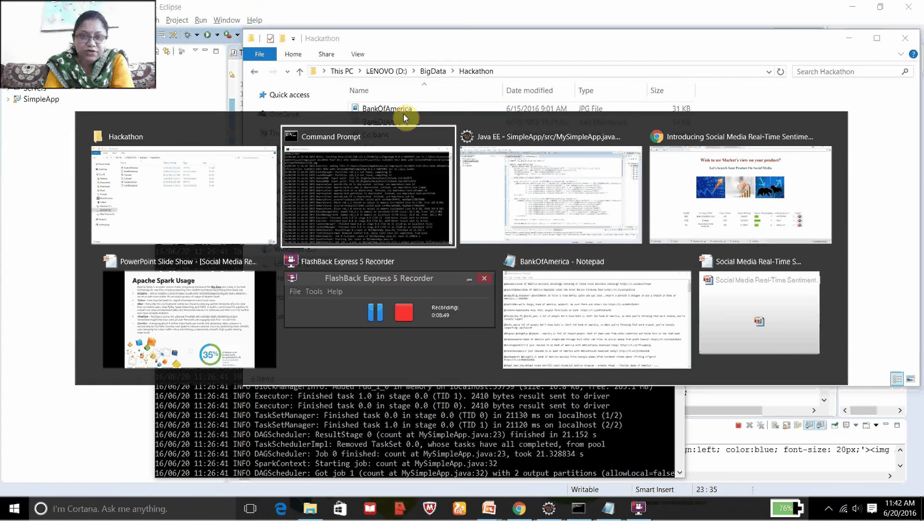
key(alt+Tab)
key(alt+Tab)
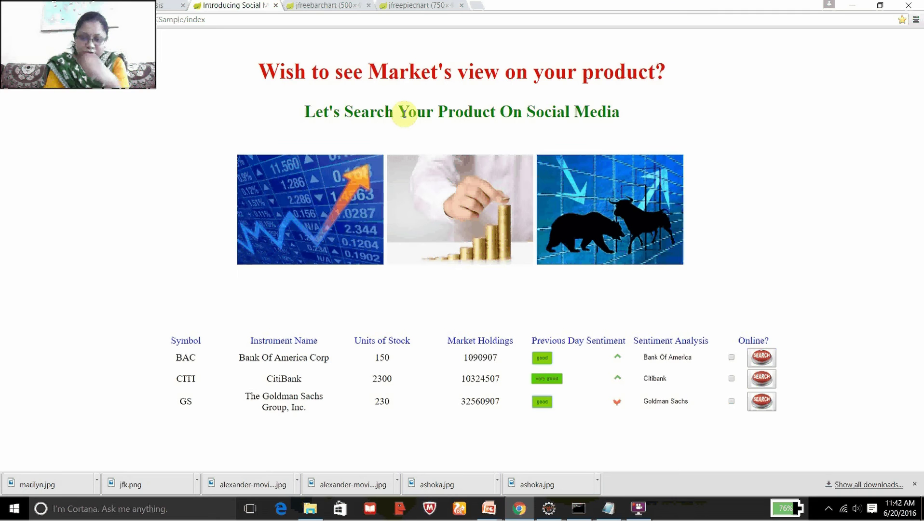
click(767, 359)
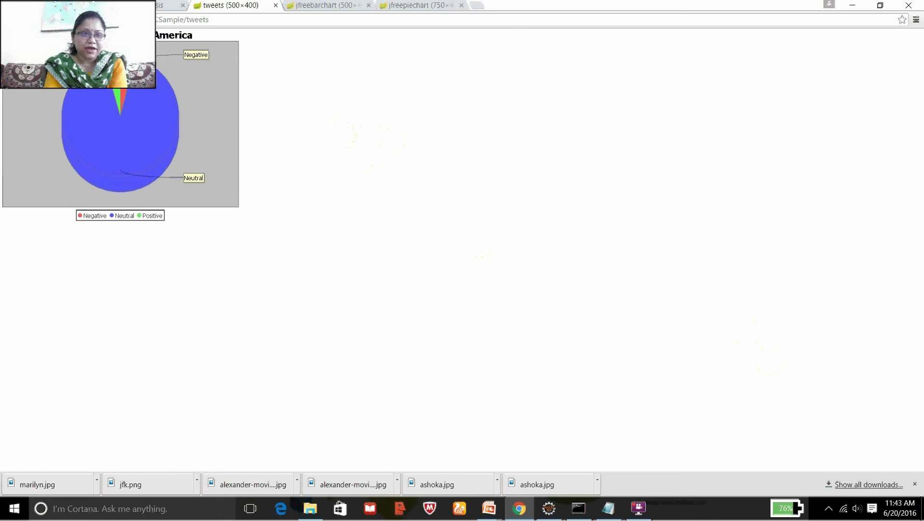
key(BackSpace)
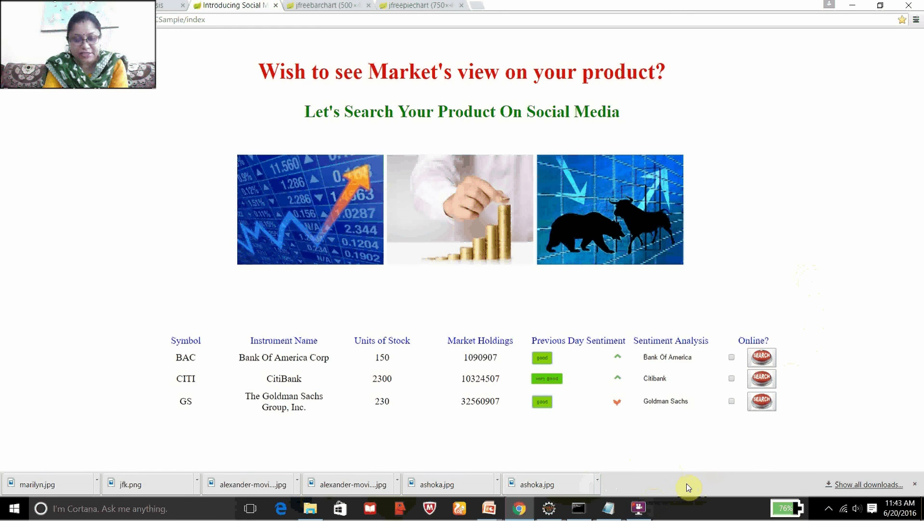
- Cycle through the open windows from the Chrome index page to the Eclipse window with MySimpleApp.java
mouse_move(608, 507)
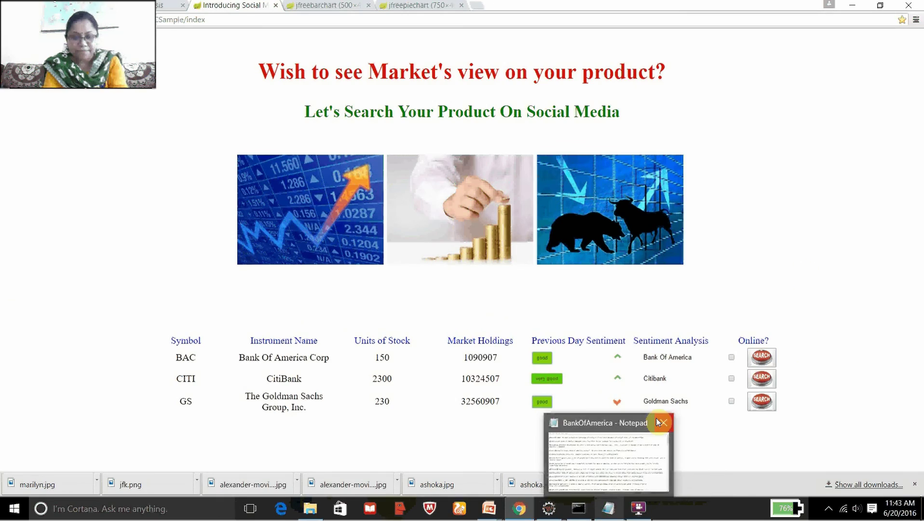
key(alt+Tab)
key(alt+Tab)
key(alt+Tab)
key(alt+Tab)
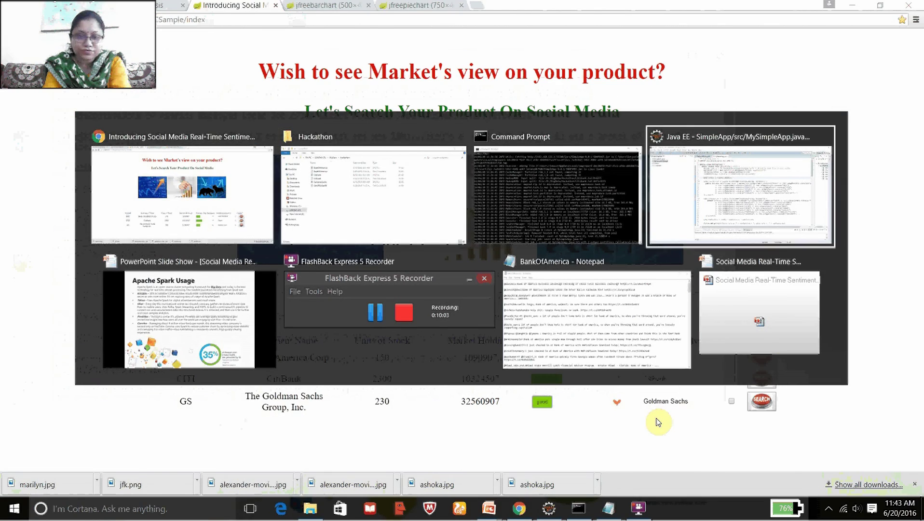